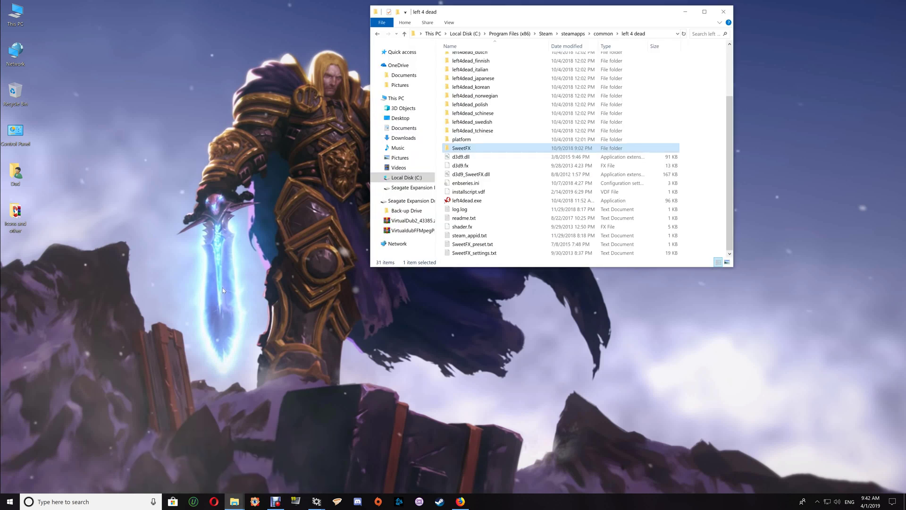
Move Explorer to the upper left and open SweetFX > Presets, which holds Left 4 Dead 2.txt.
drag(470, 11, 141, 15)
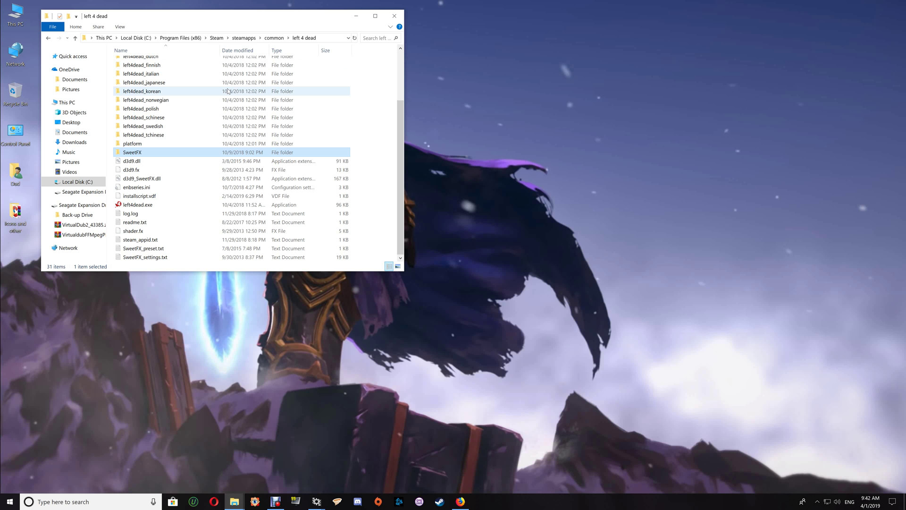
double_click(134, 153)
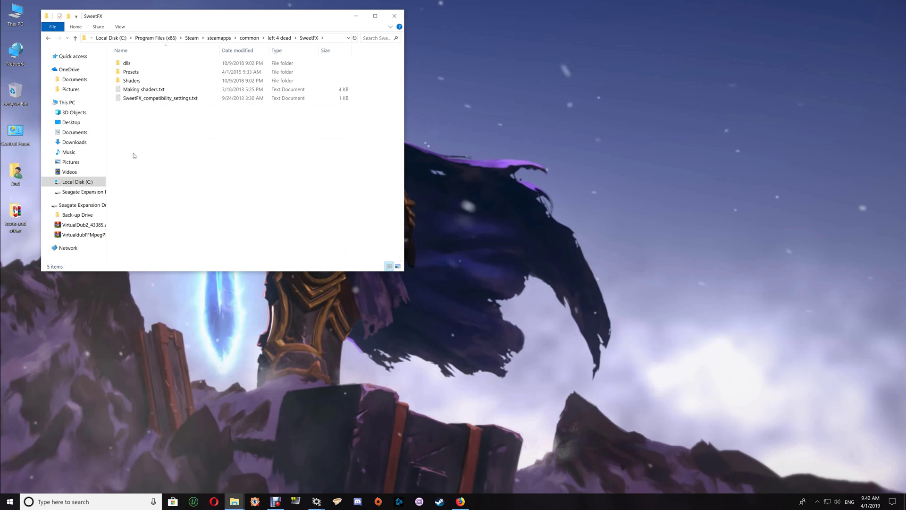
double_click(144, 75)
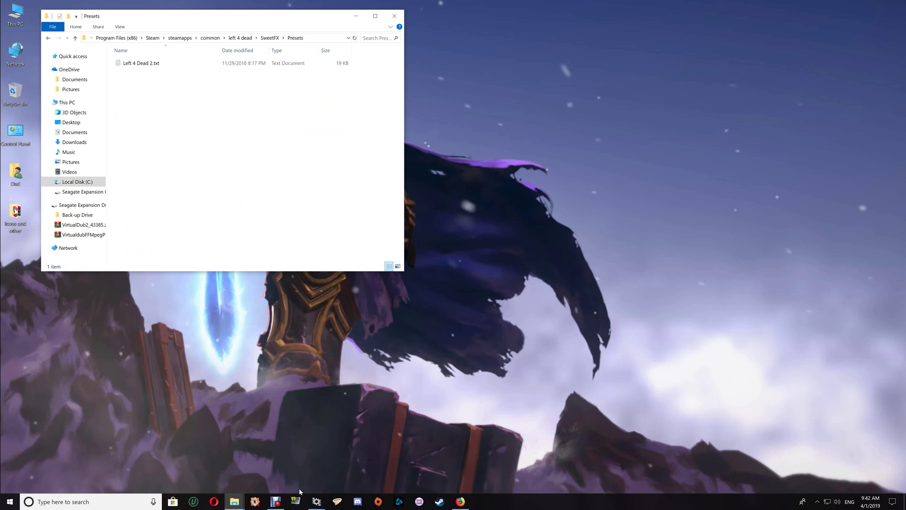
Search SweetFX Settings DB for 'lef' and open the Left4Dead game page.
click(460, 501)
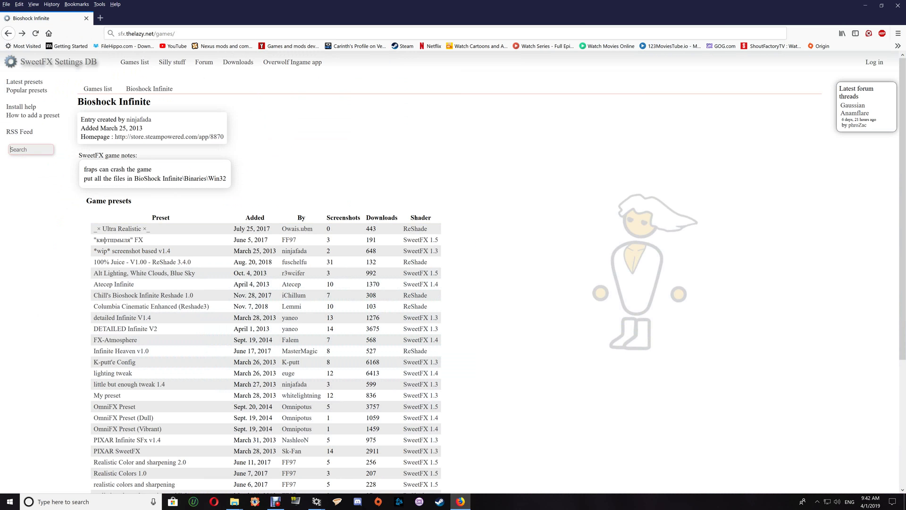
key(Down)
text(left2dead)
key(Return)
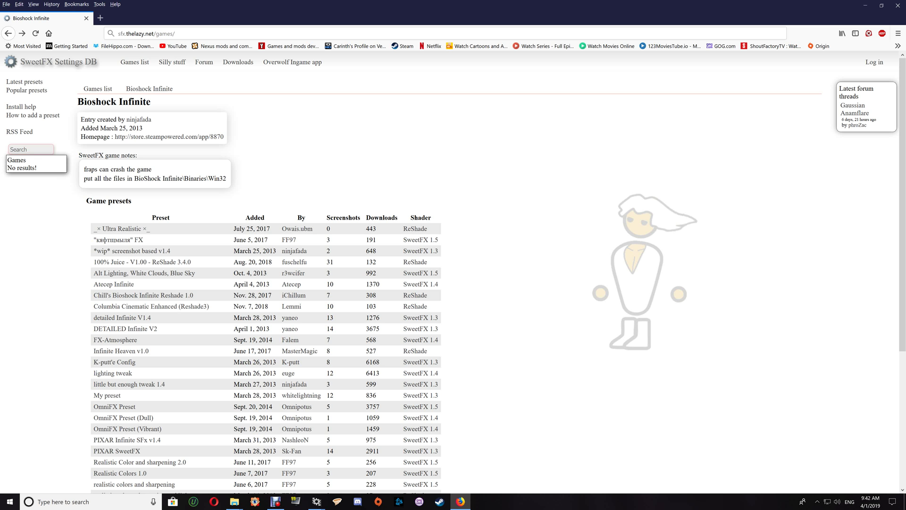
text(left)
key(Return)
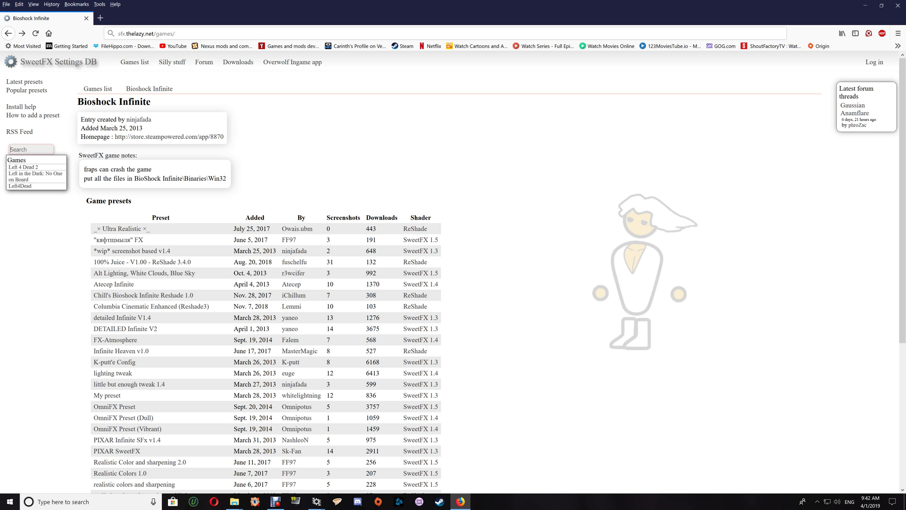
click(18, 187)
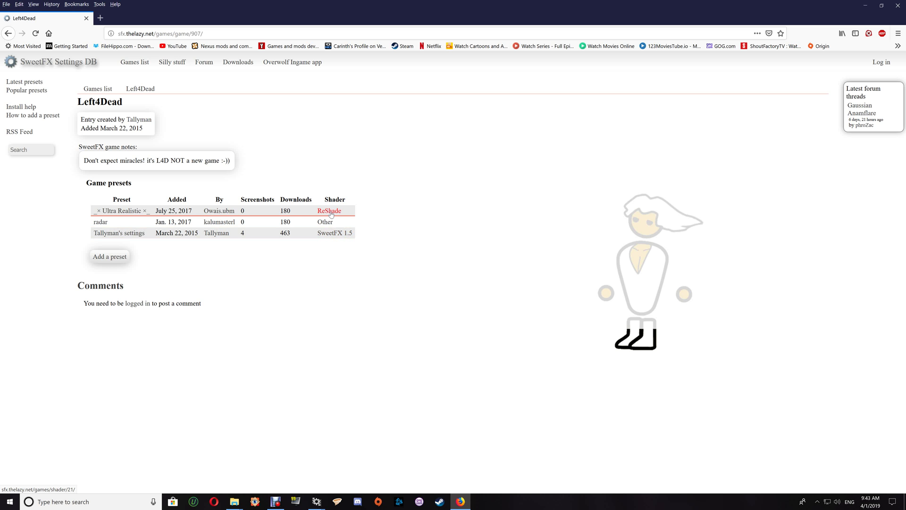
Open Tallyman's settings for Left4Dead, enlarge its fourth screenshot, then return to the preset page.
click(134, 235)
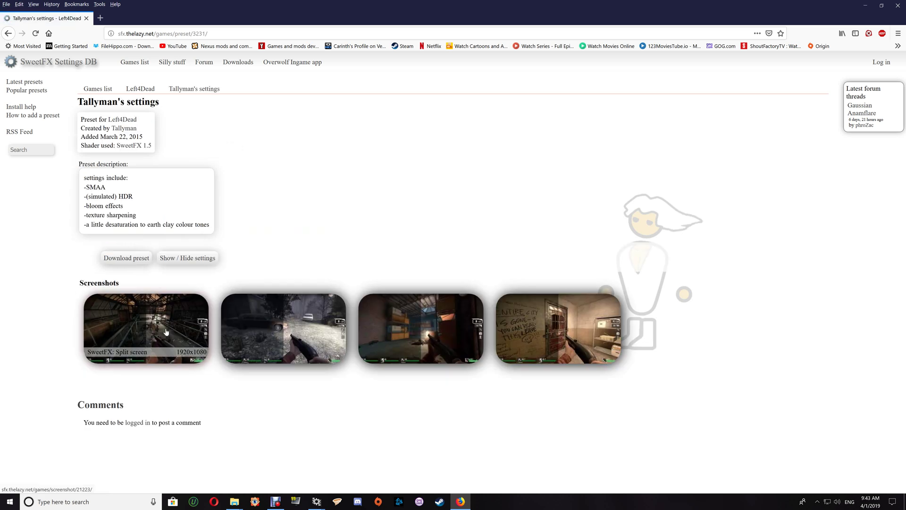
click(543, 327)
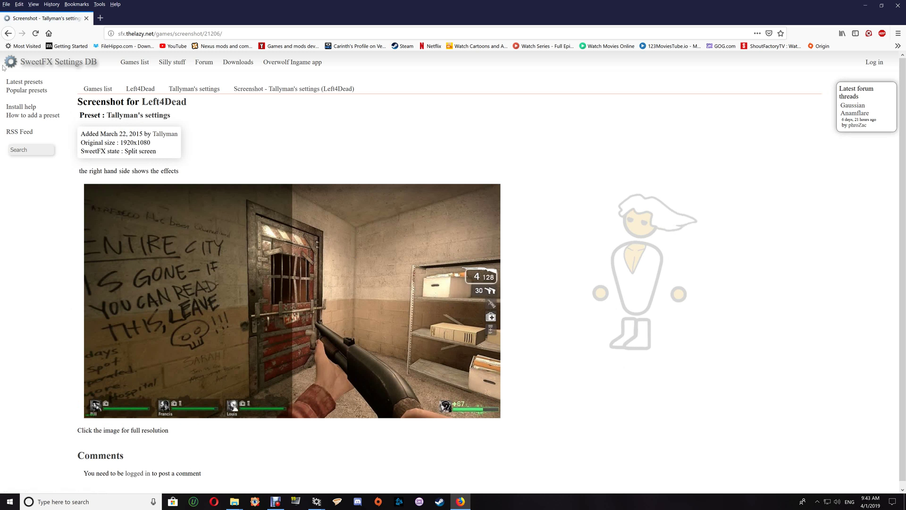
click(8, 33)
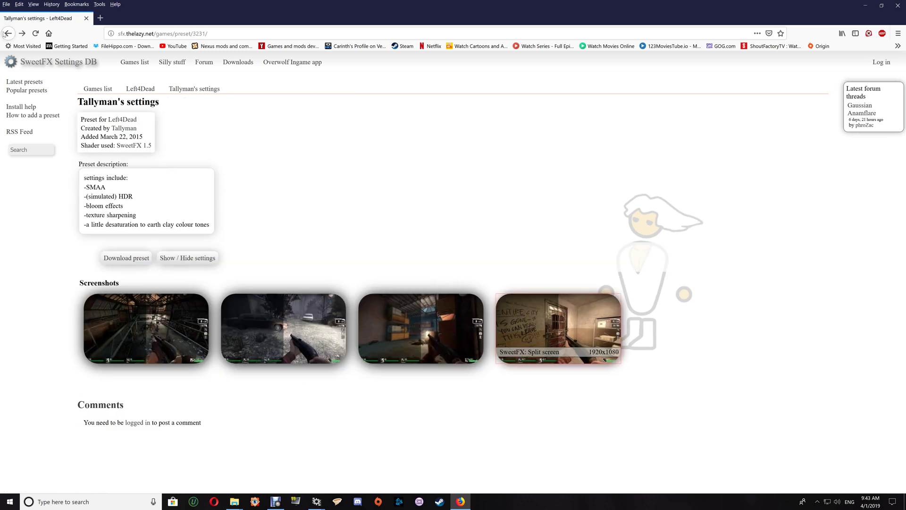
Save the Tallyman's settings preset file and reveal it in the Downloads folder.
click(142, 259)
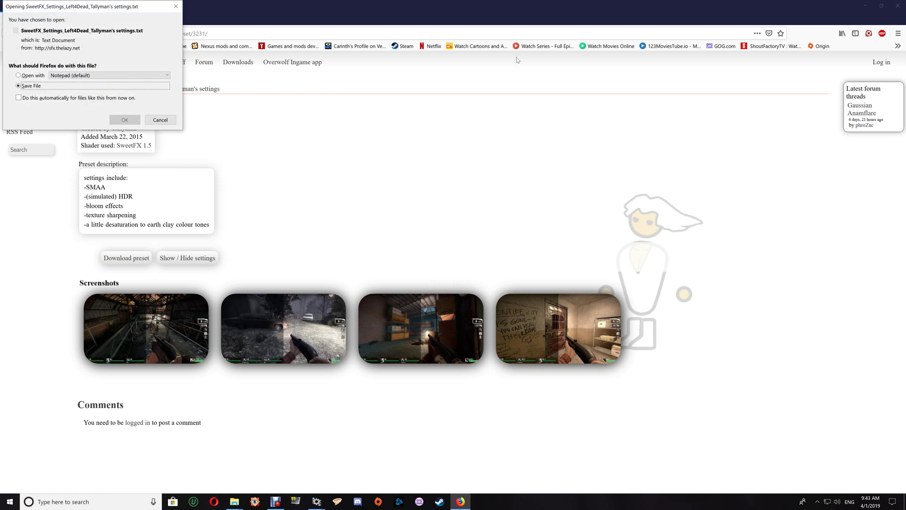
click(125, 120)
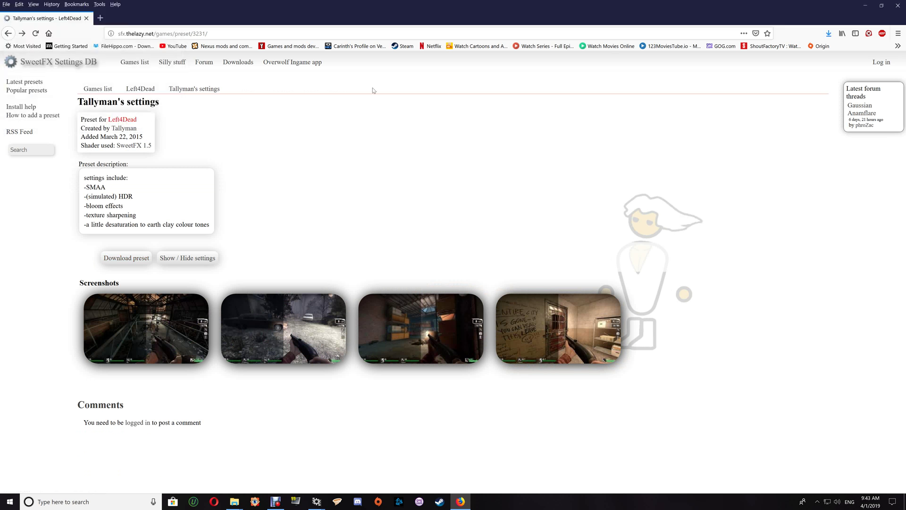
click(832, 35)
right_click(765, 64)
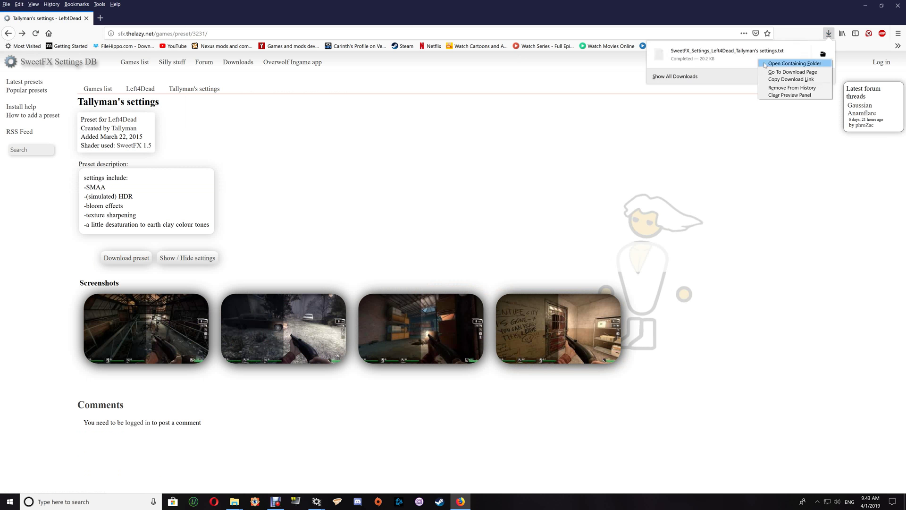
click(765, 65)
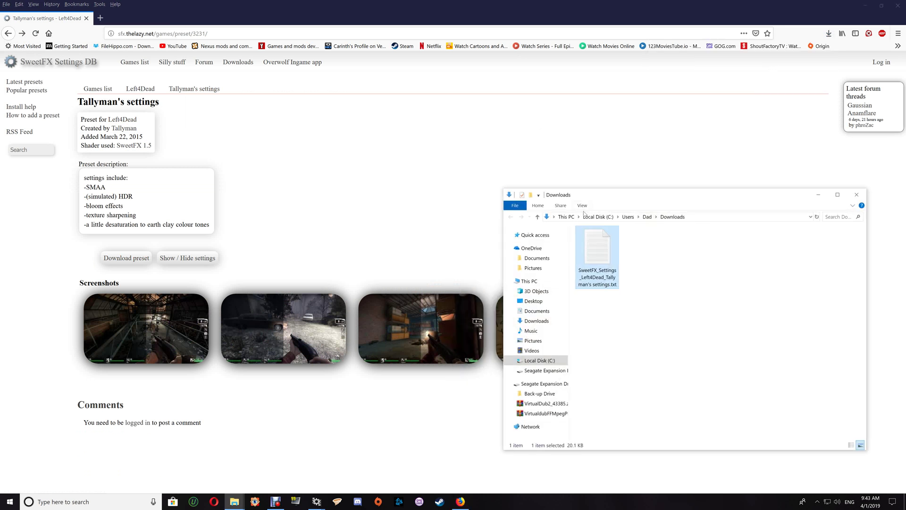
click(866, 6)
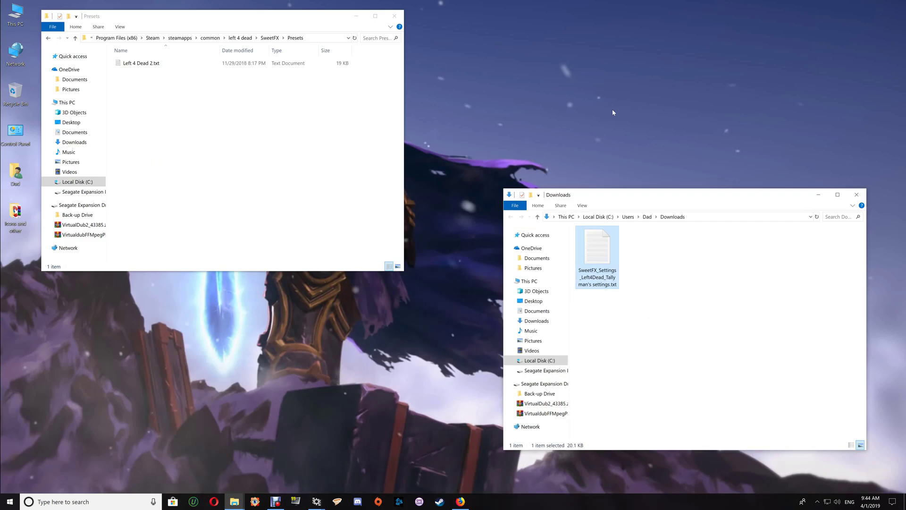
Rename the existing Left 4 Dead 2.txt preset to Left 4 Dead 2x.txt.
click(149, 67)
click(151, 65)
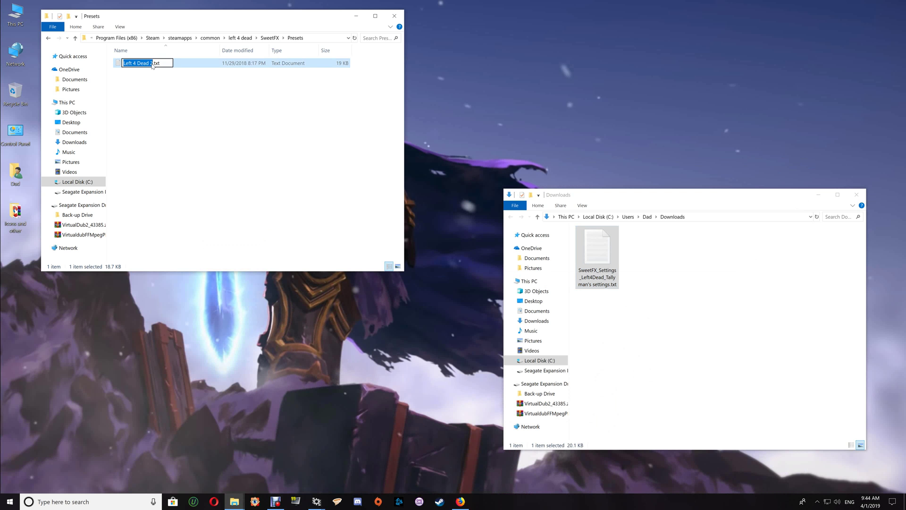
key(Right)
text(x)
click(175, 103)
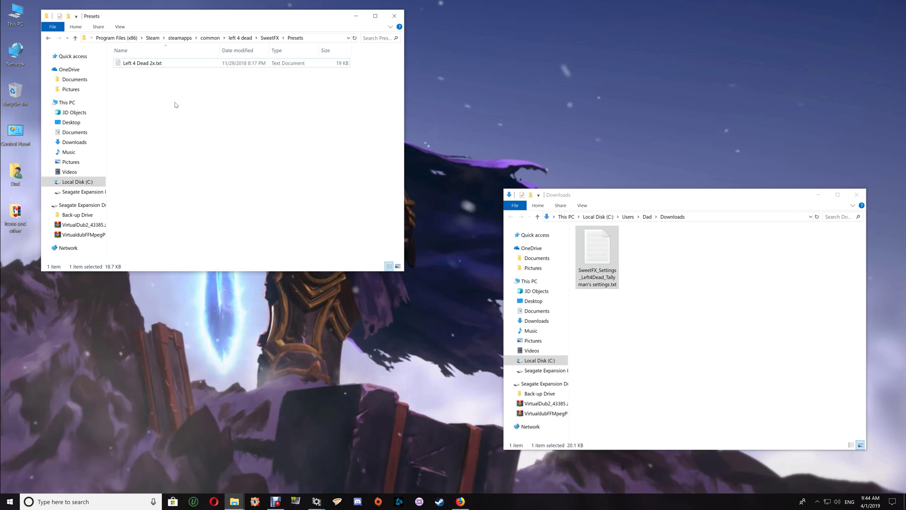
Copy the name 'Left 4 Dead 2' from the renamed file without the trailing x.
click(145, 64)
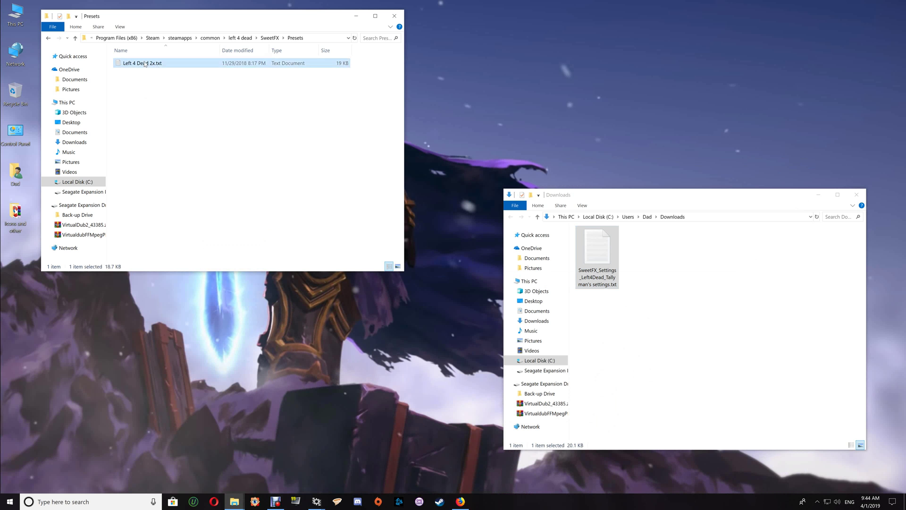
click(145, 64)
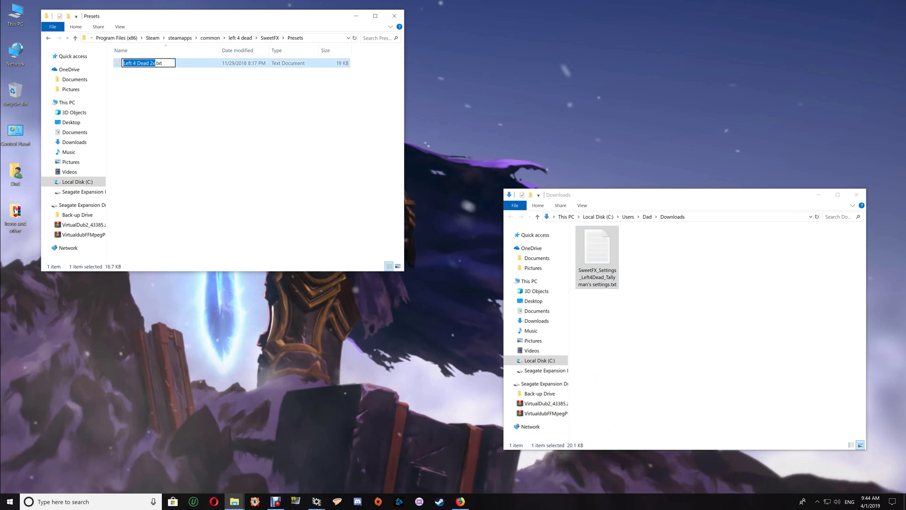
drag(152, 63, 123, 63)
right_click(137, 63)
click(152, 87)
Rename the downloaded preset to Left 4 Dead 2.txt and move it into Presets.
click(608, 272)
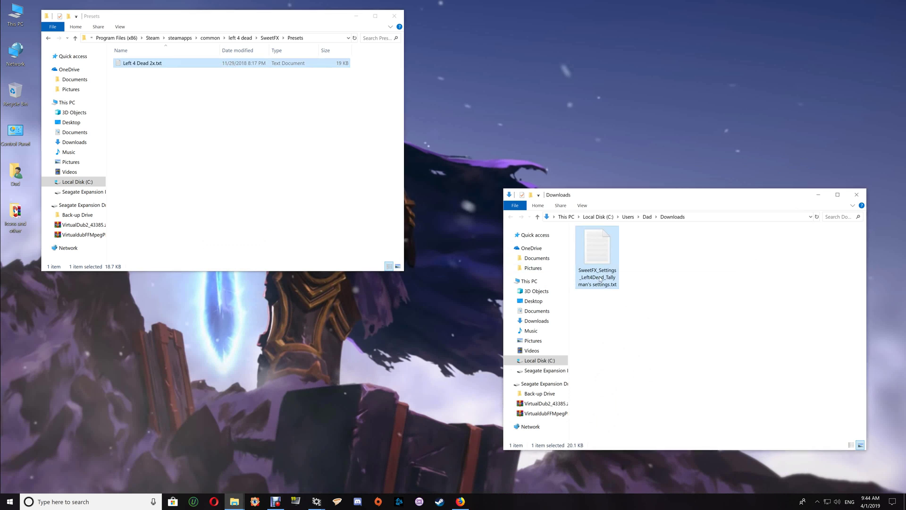
click(600, 279)
right_click(600, 279)
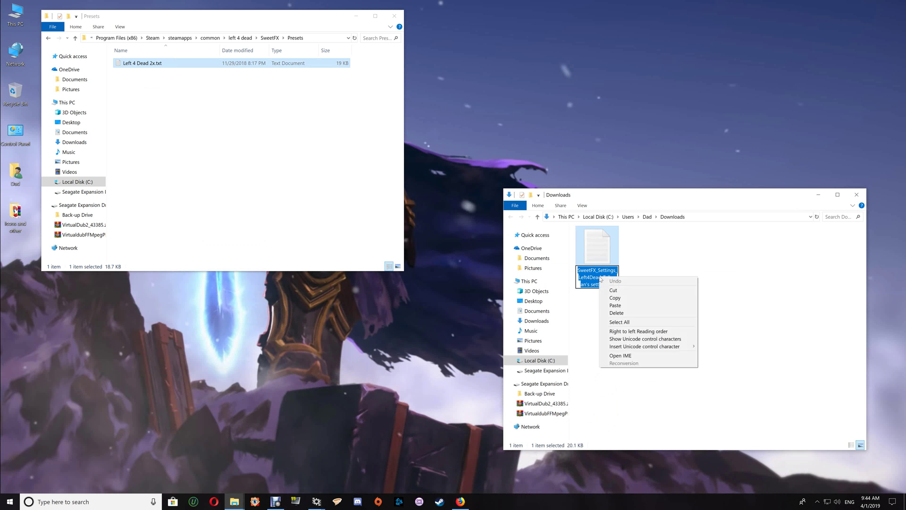
click(616, 305)
click(619, 312)
drag(598, 249, 192, 133)
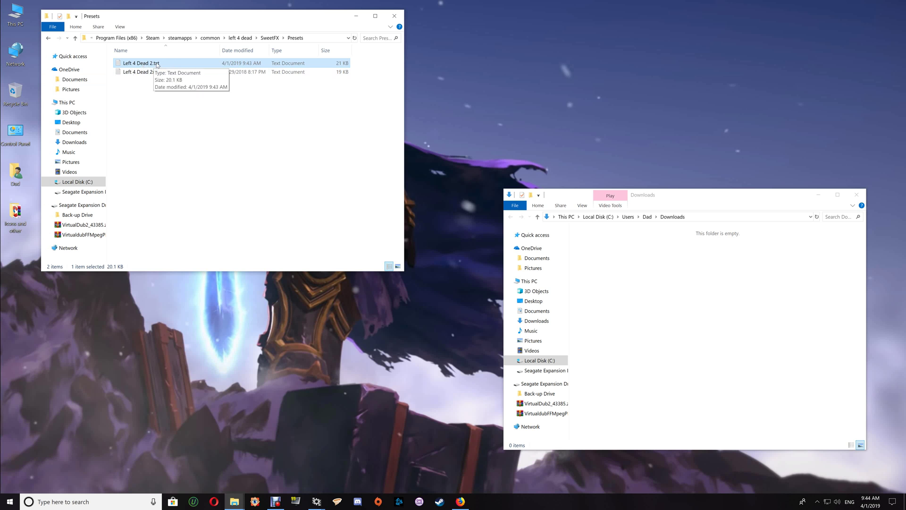
Delete the old Left 4 Dead 2.txt and rename Left 4 Dead 2x.txt back to Left 4 Dead 2.txt.
key(Delete)
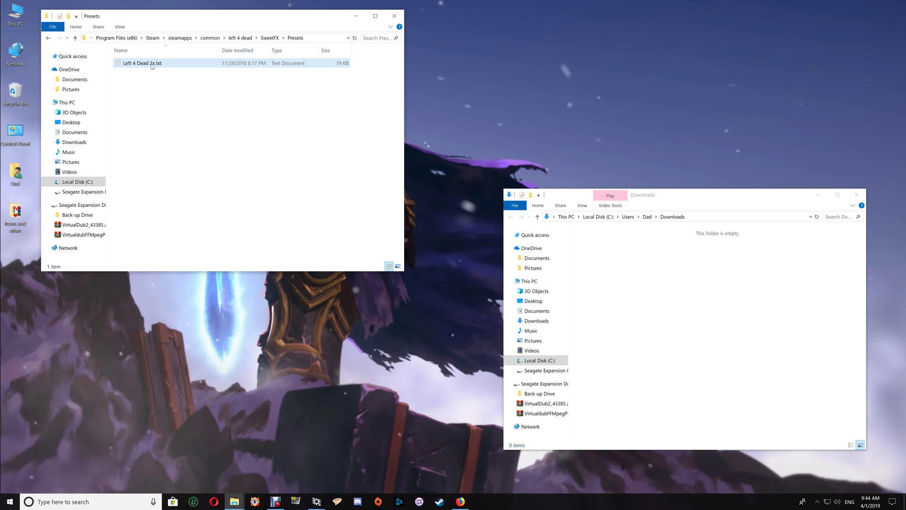
click(155, 63)
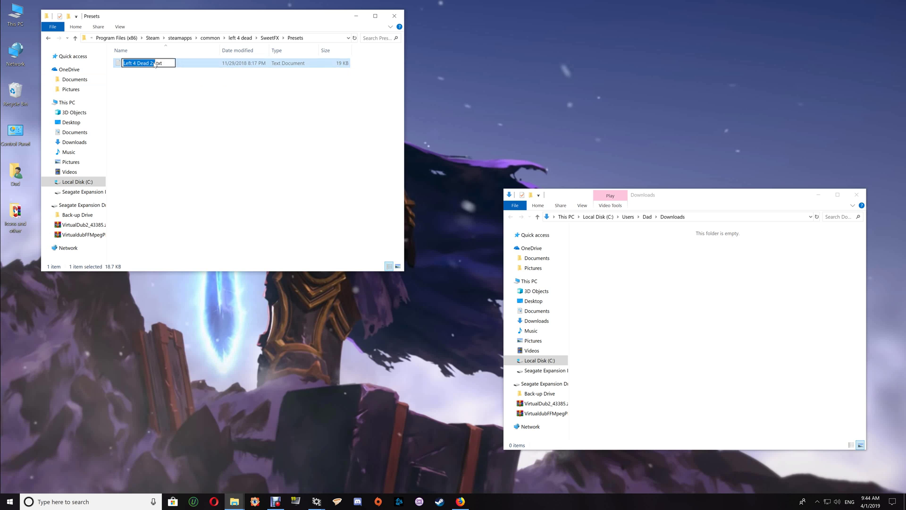
click(151, 62)
key(Delete)
click(187, 98)
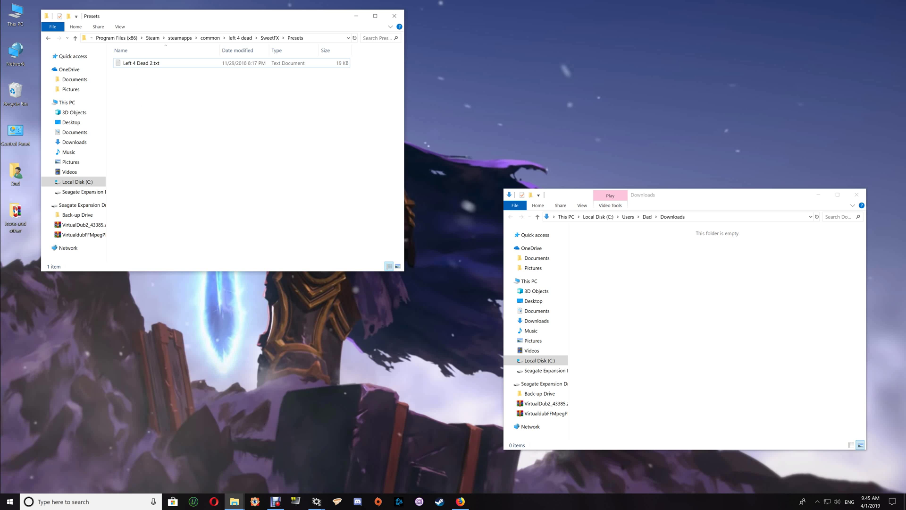
click(460, 500)
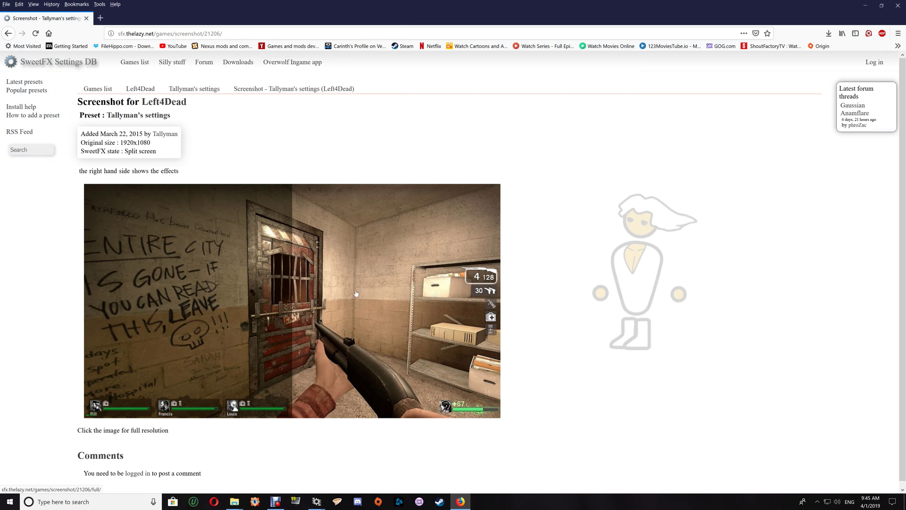
click(865, 5)
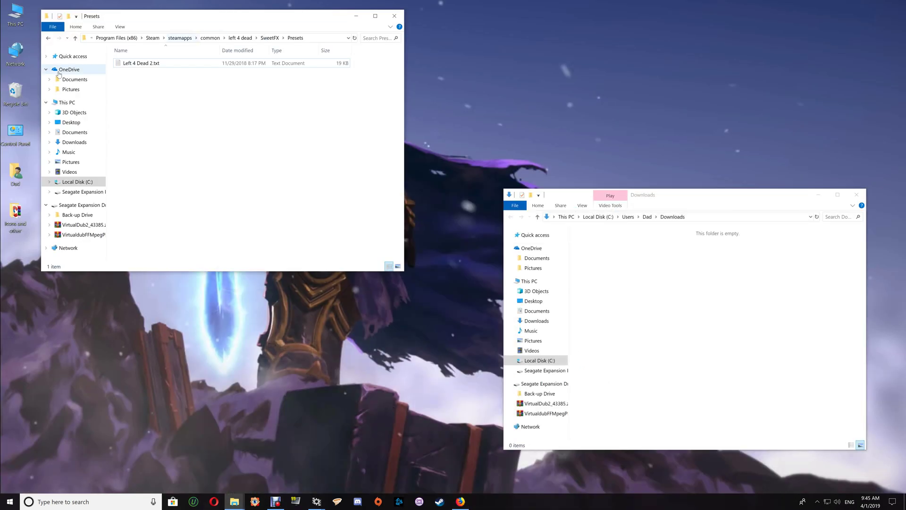
Read the Left 4 Dead 2.txt settings in Notepad, then close Notepad and the Presets window.
double_click(130, 64)
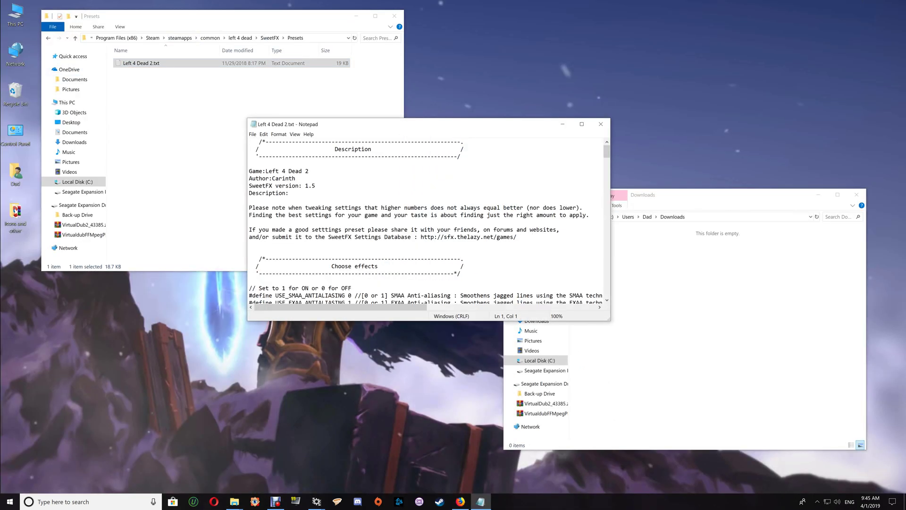
scroll(429, 222, down, 2)
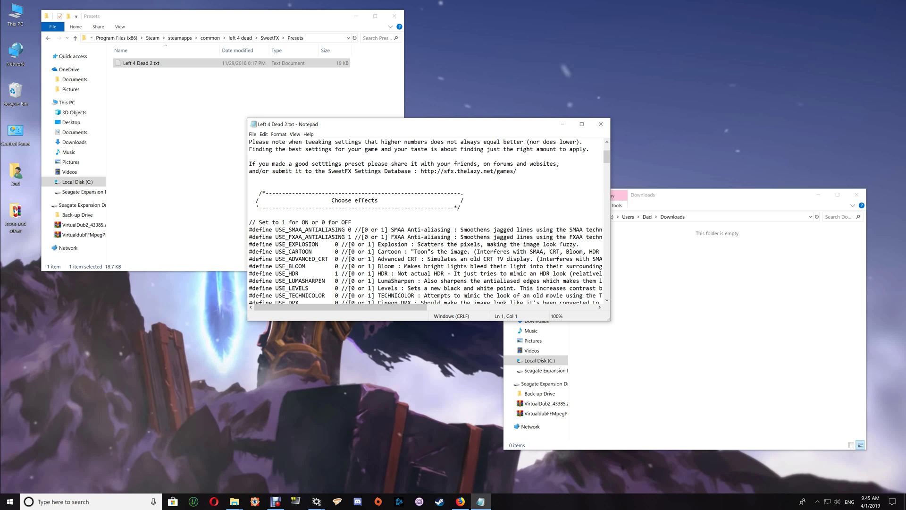
click(603, 123)
click(402, 18)
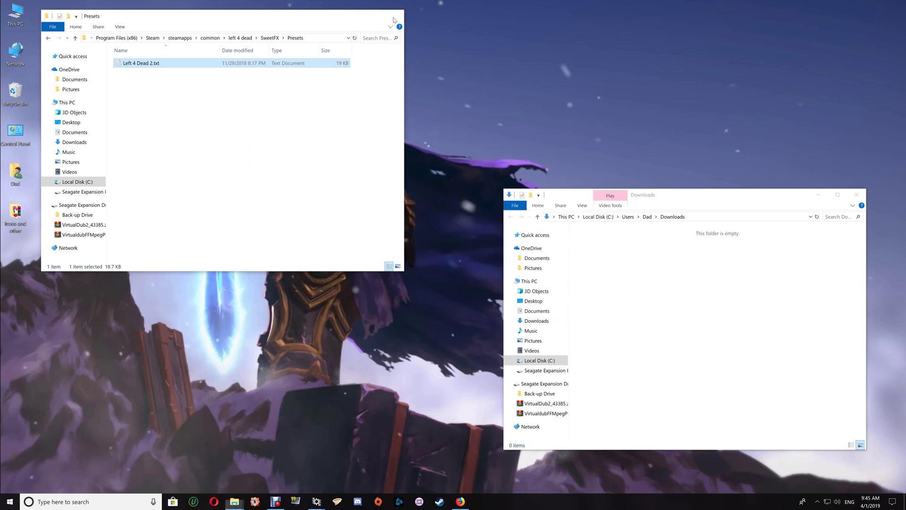
Bring back the BioShock Infinite Win32 folder, open its SweetFX folder, and return to Firefox.
click(235, 501)
click(217, 478)
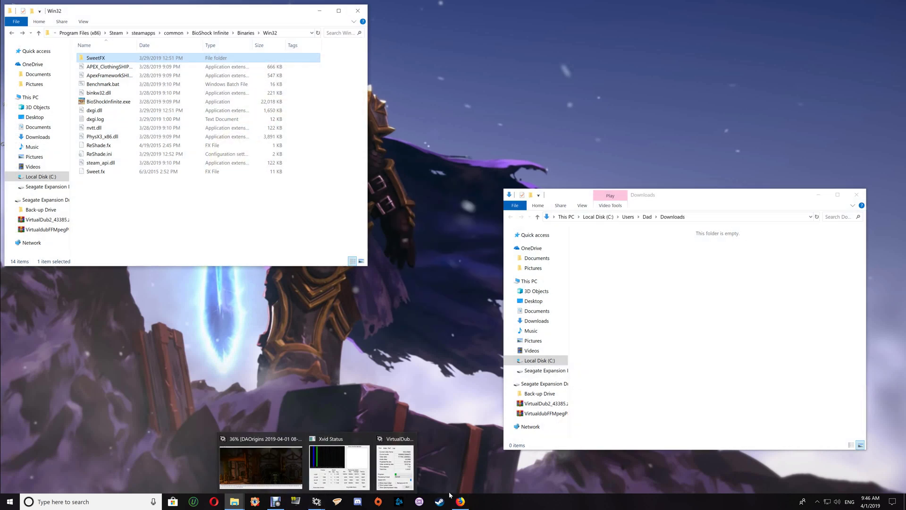
mouse_move(460, 502)
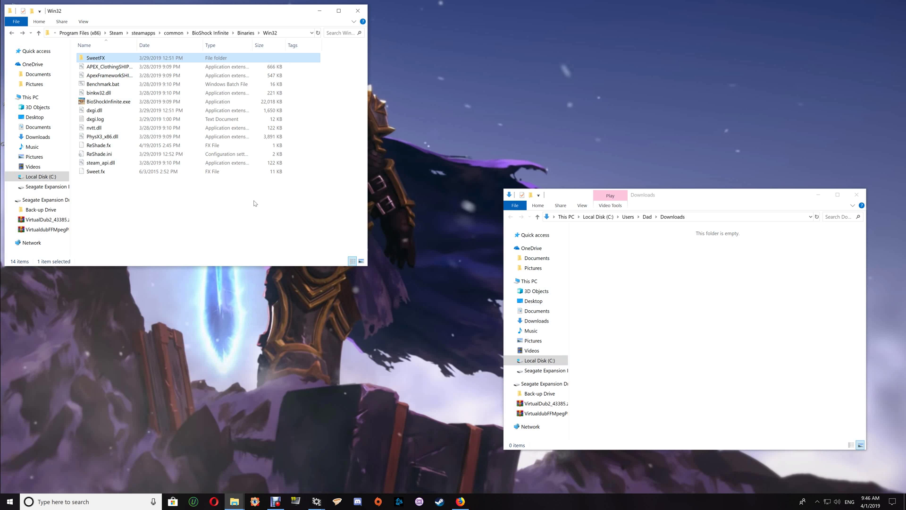
double_click(107, 58)
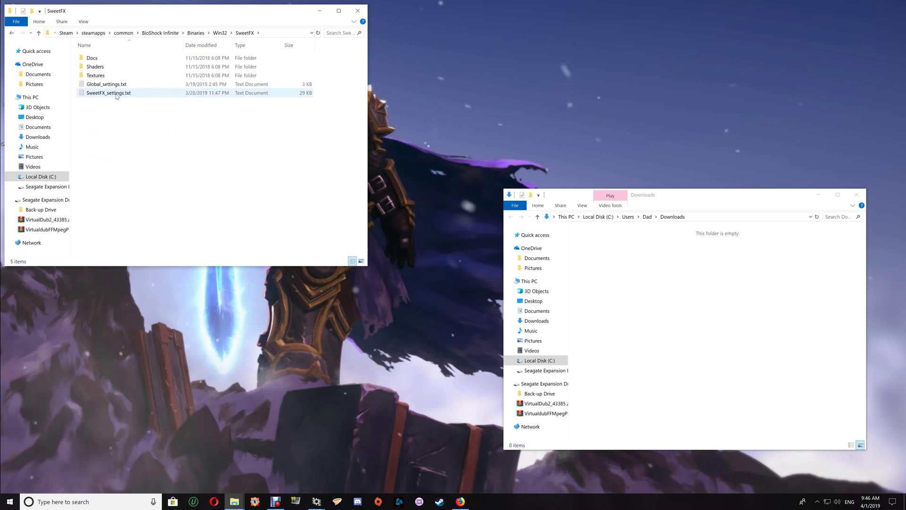
mouse_move(114, 99)
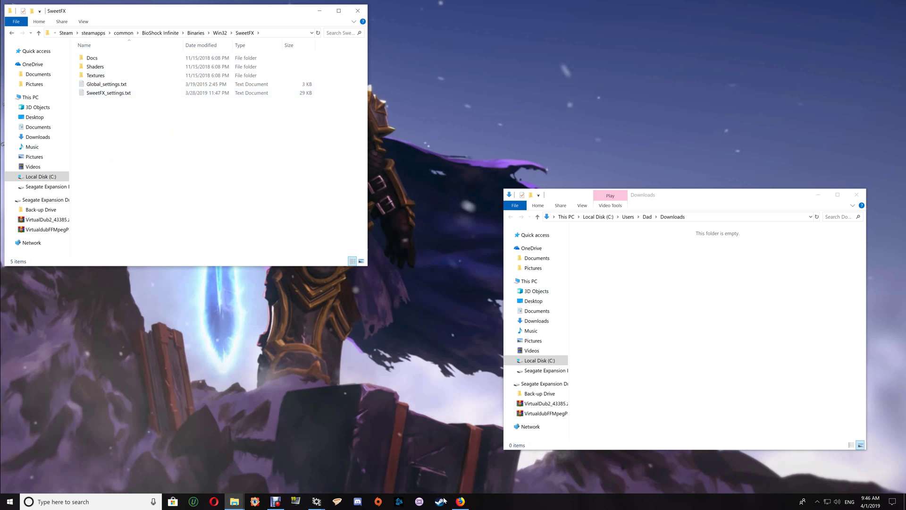
click(461, 502)
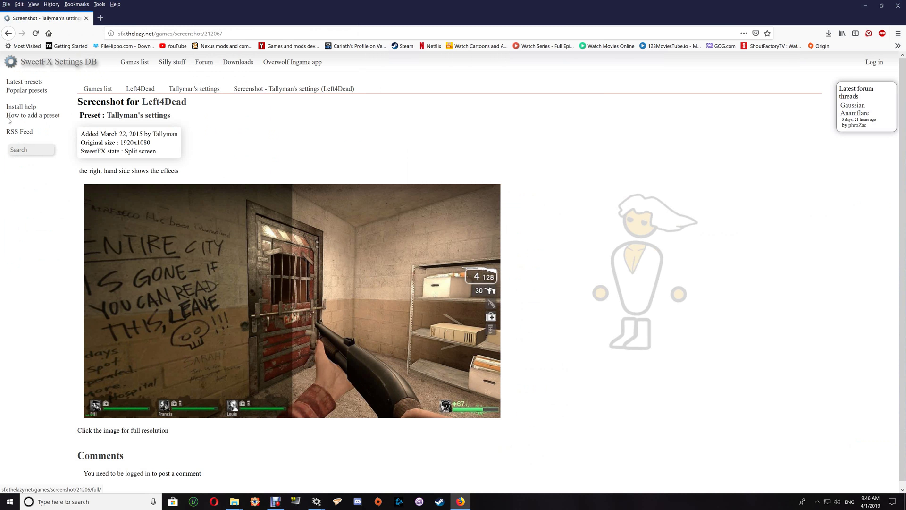
Search the site for 'bioshock', open Bioshock Infinite, and browse its presets table.
click(19, 149)
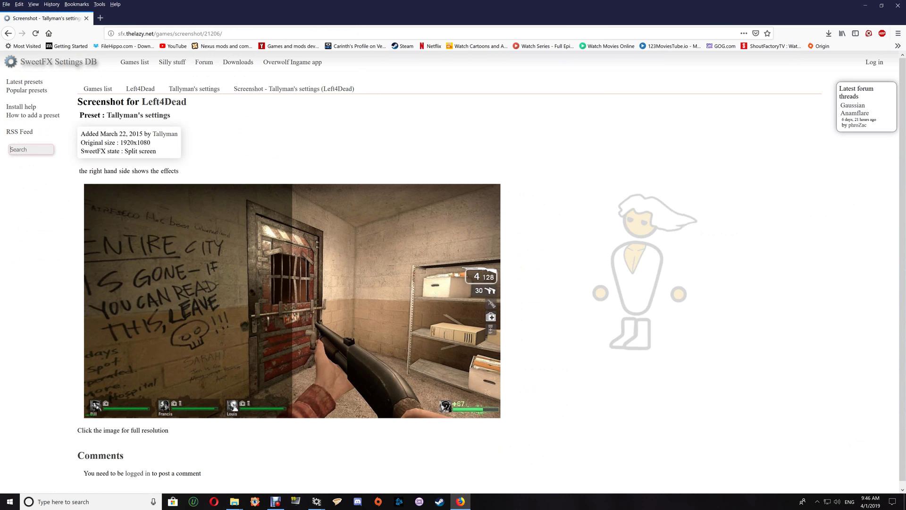
text(bioshock)
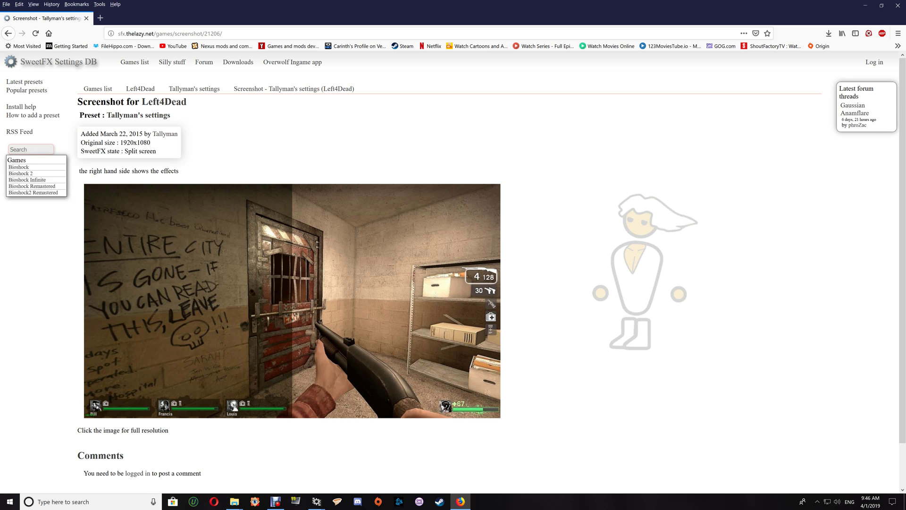
click(31, 181)
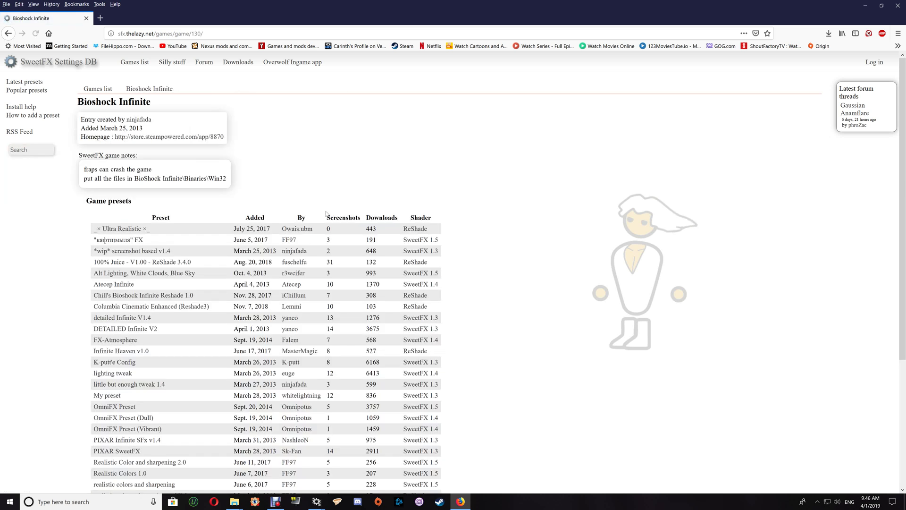
scroll(426, 211, down, 3)
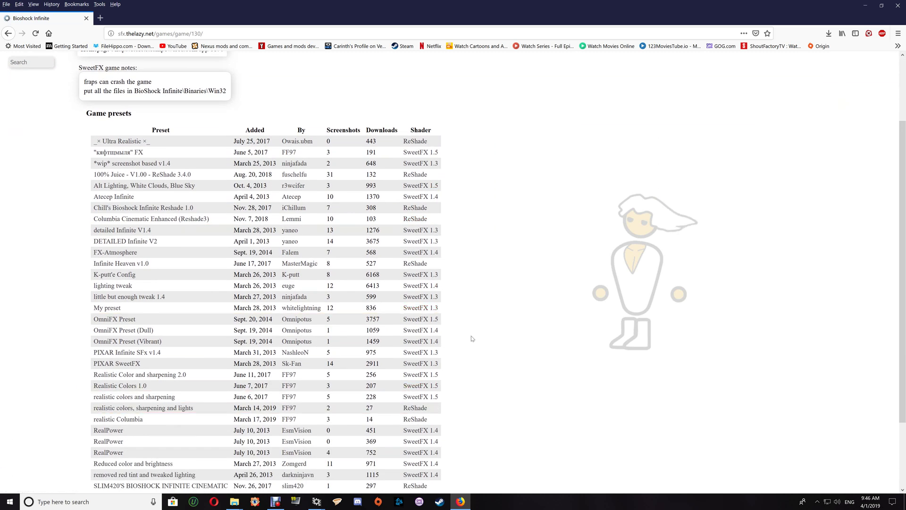
scroll(470, 338, down, 2)
scroll(470, 338, down, 2)
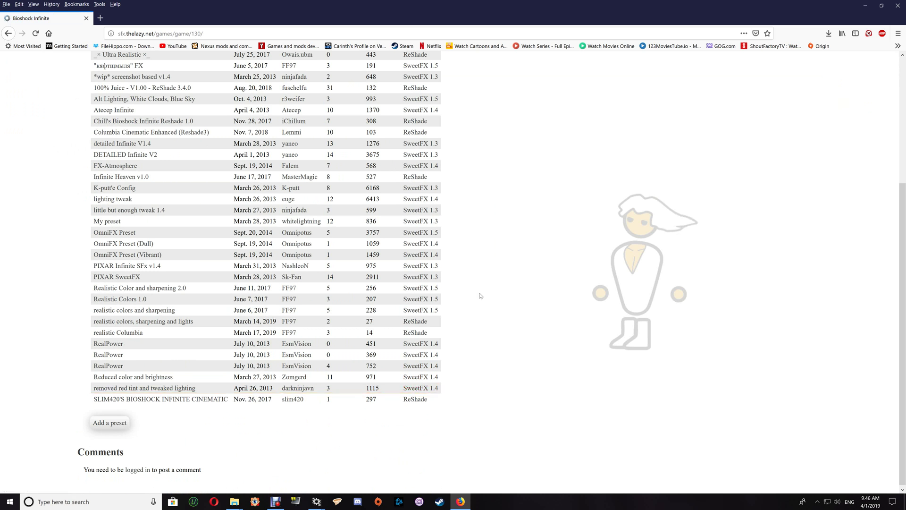
scroll(480, 296, up, 5)
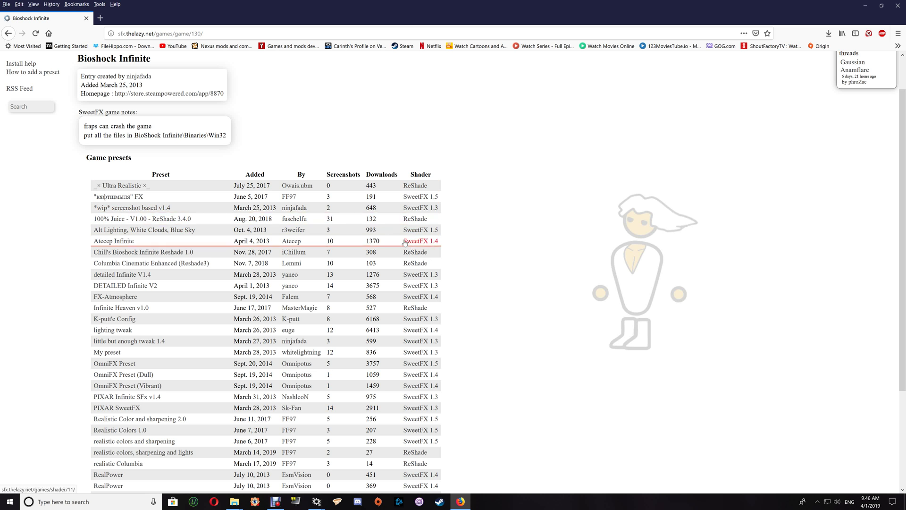
click(292, 241)
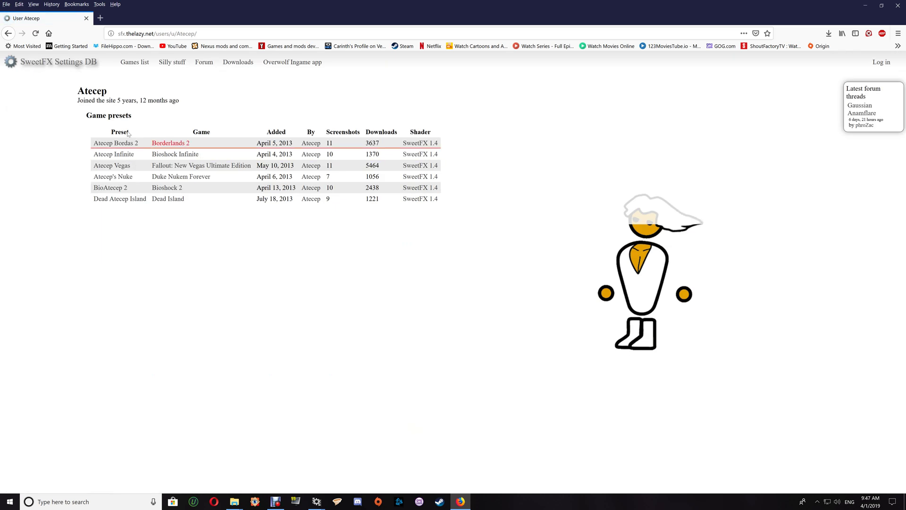
click(8, 33)
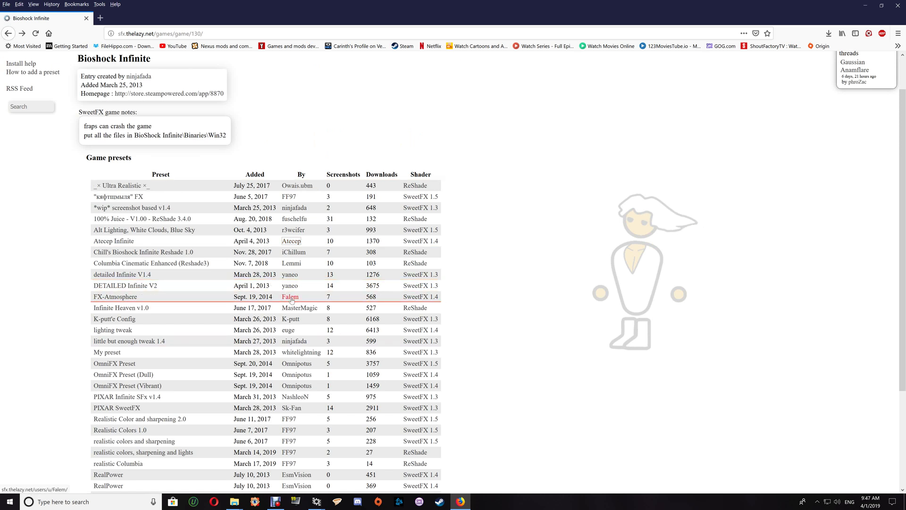
click(410, 365)
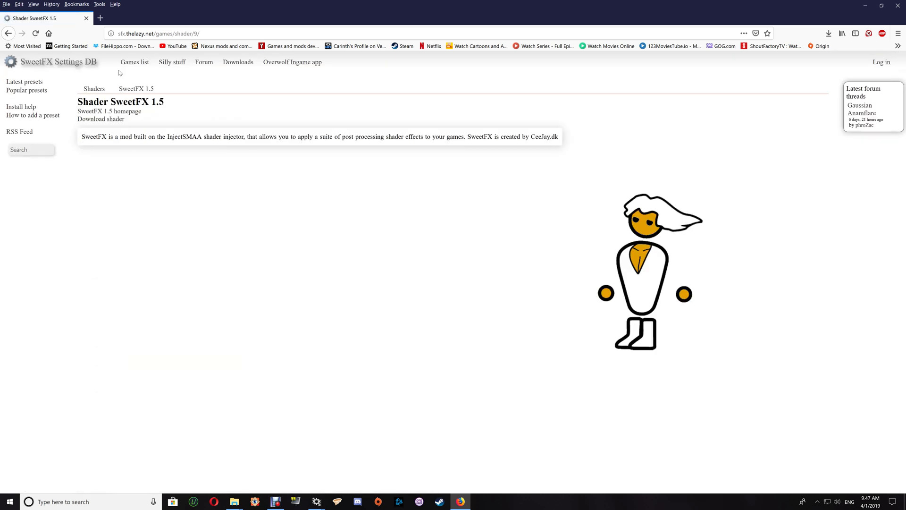
key(alt+Left)
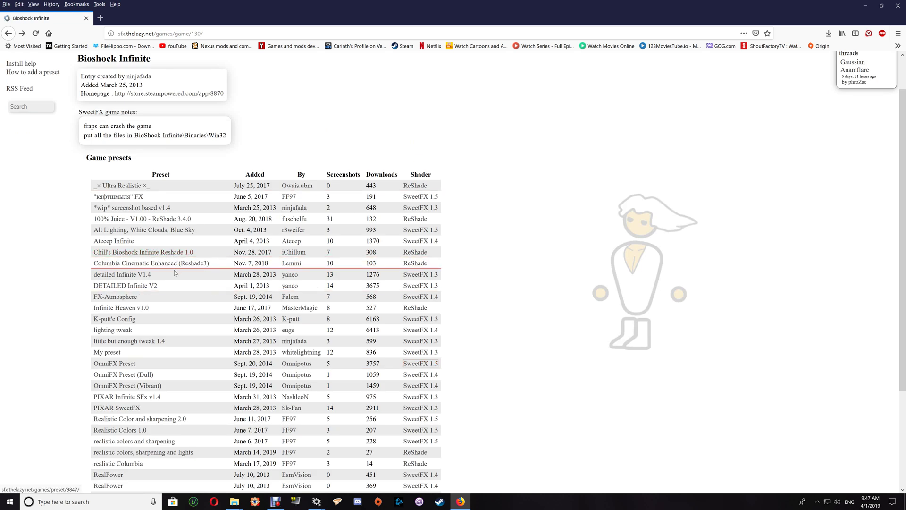
Open the detailed Infinite V1.4 preset, view one screenshot, then go back to the preset page.
click(139, 276)
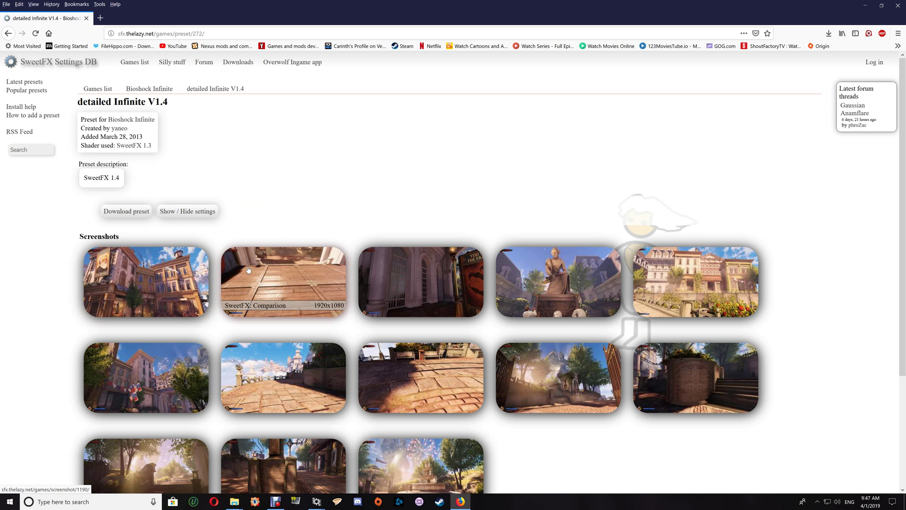
click(249, 269)
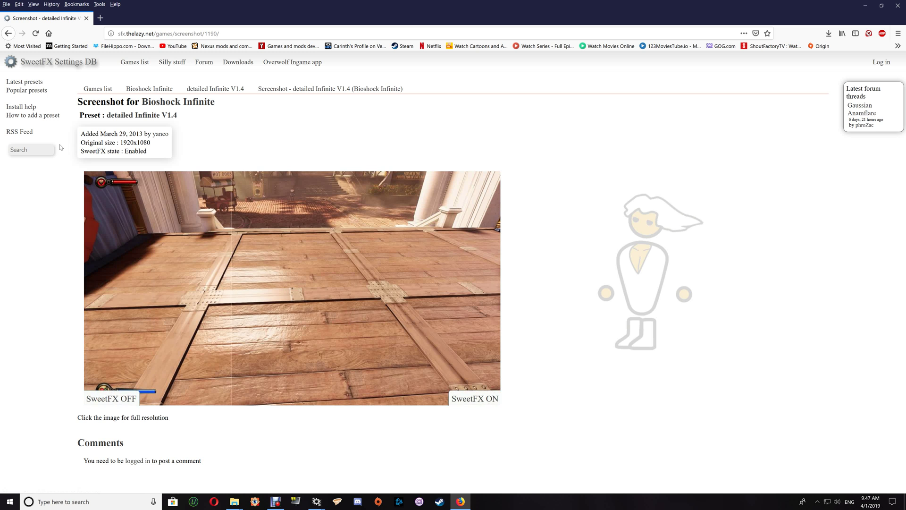
key(alt+Left)
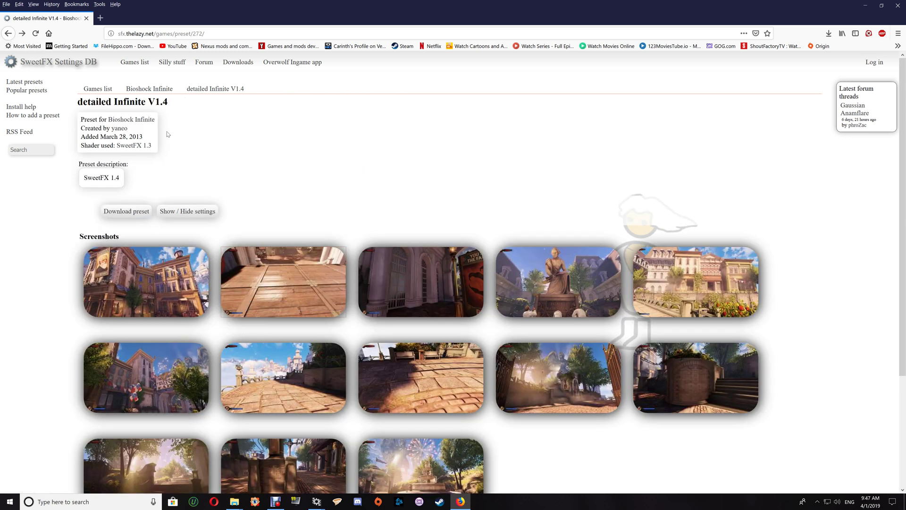
Save the 16.1 KB Infinite V1.4 preset text file, show it in Downloads, and minimize Firefox.
click(134, 213)
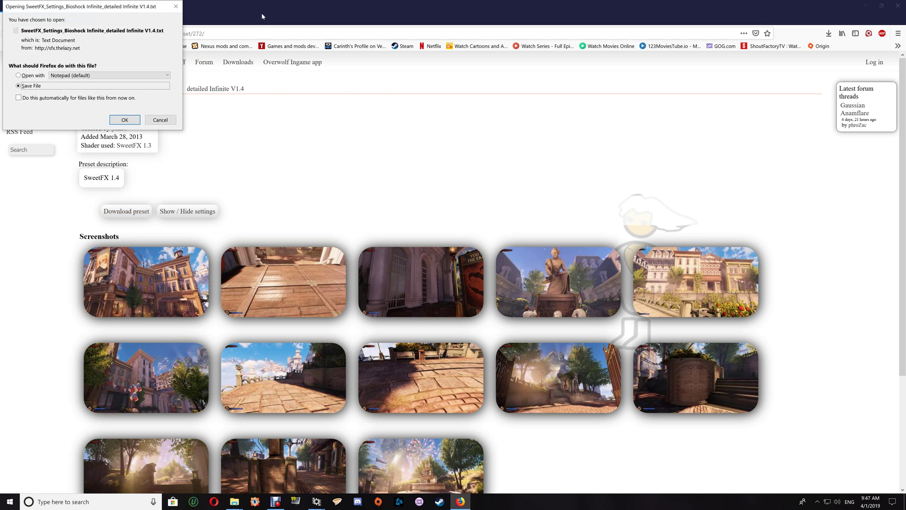
click(117, 119)
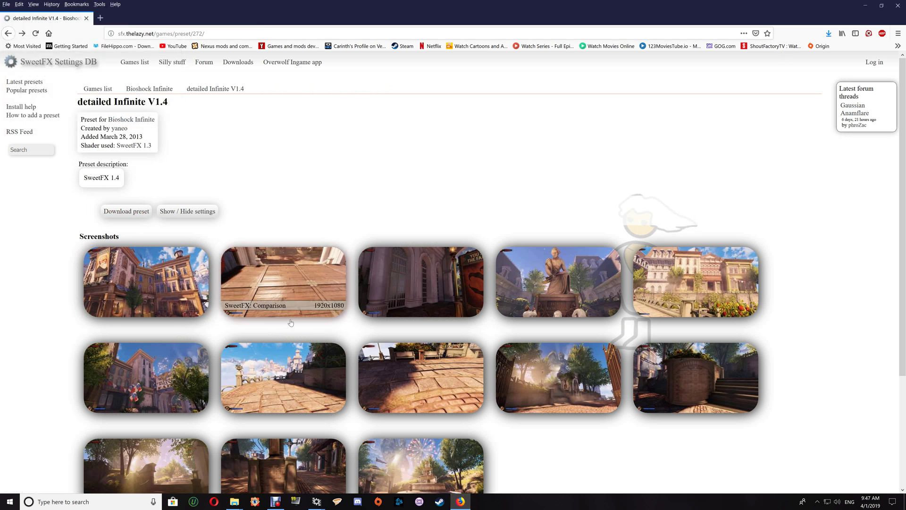
click(830, 36)
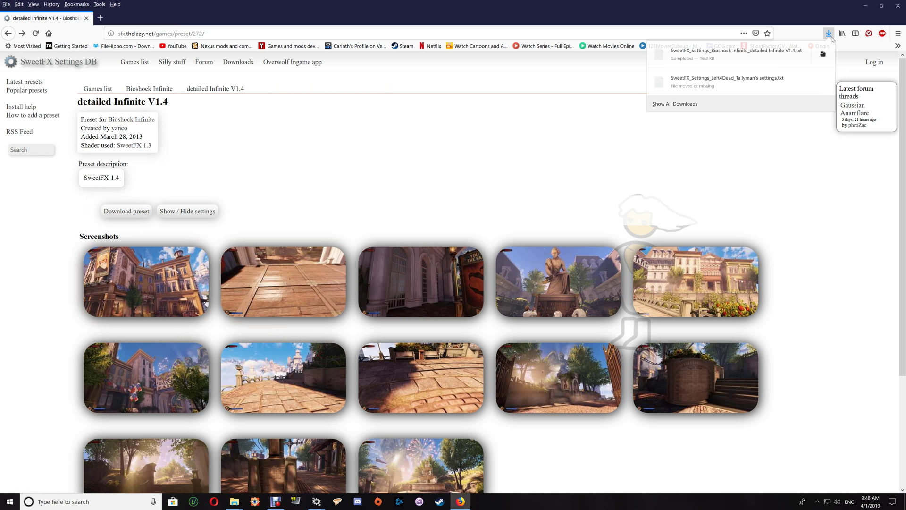
right_click(761, 52)
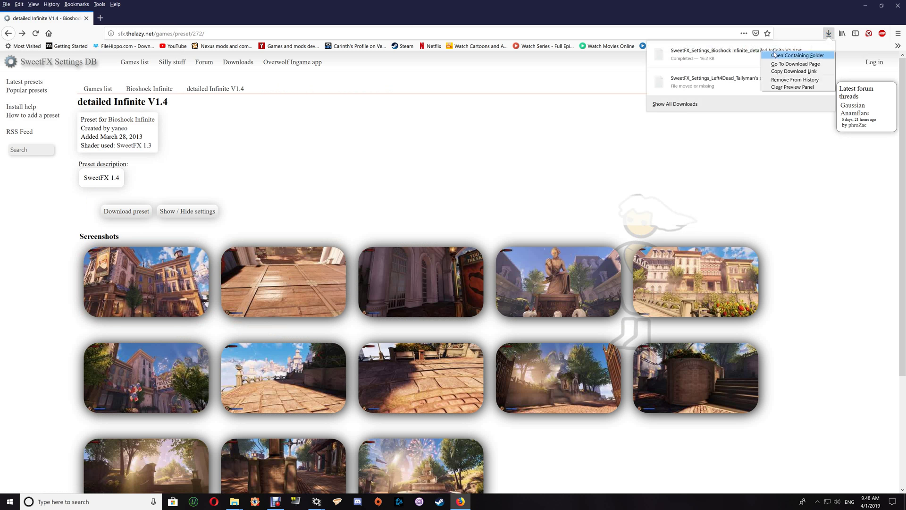
click(774, 55)
click(872, 5)
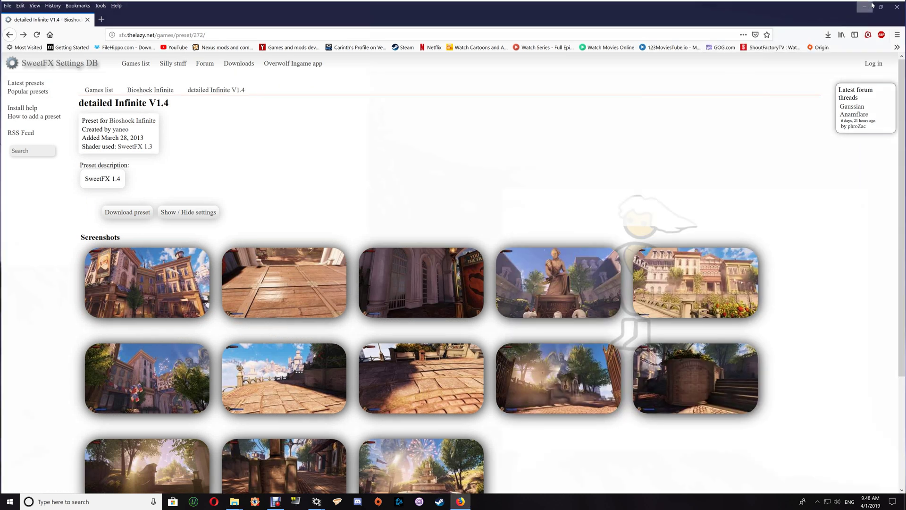
click(872, 5)
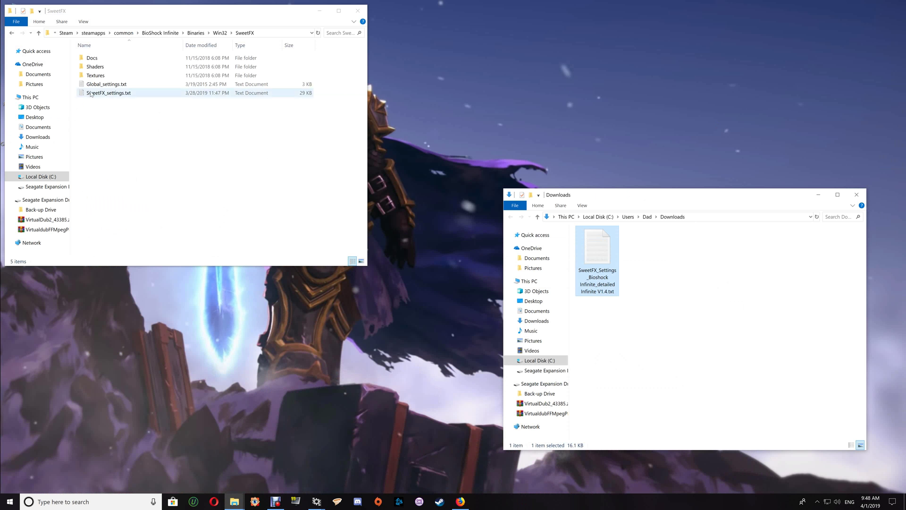
Rename the existing SweetFX_settings.txt to SweetFX_settingsx.txt.
click(115, 95)
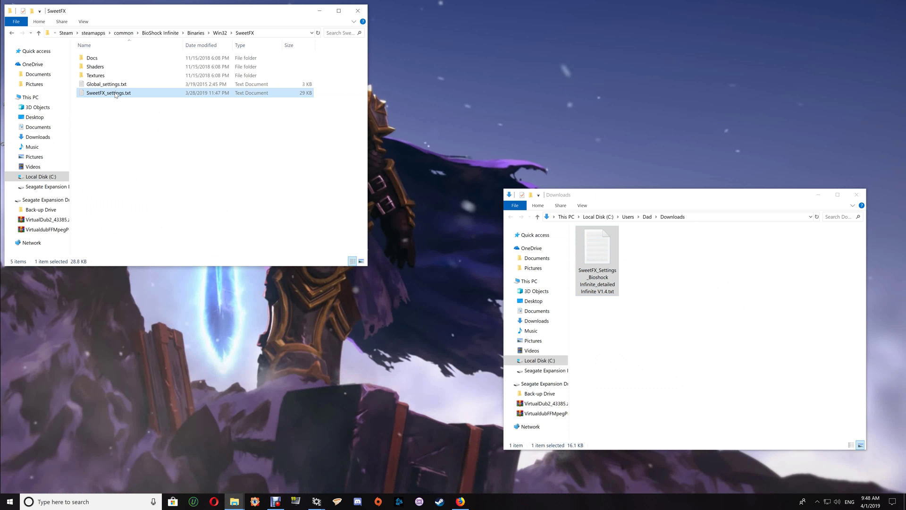
key(F2)
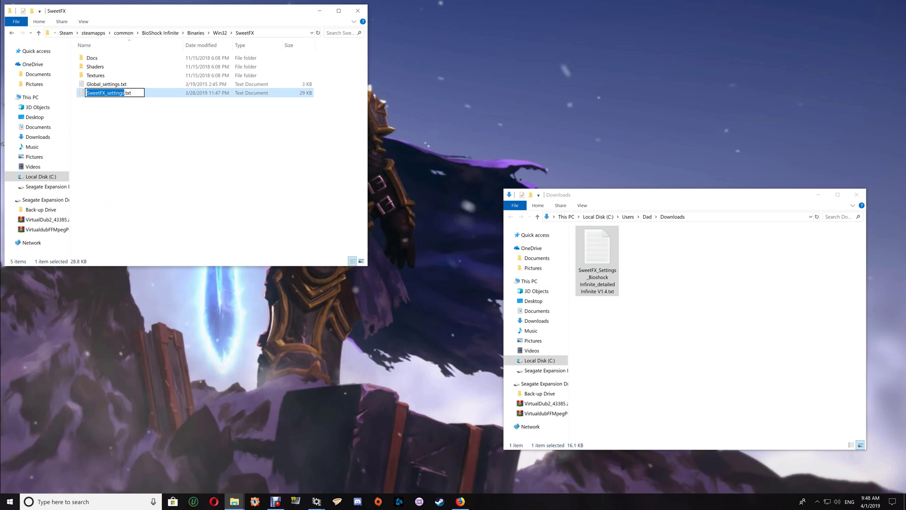
key(Right)
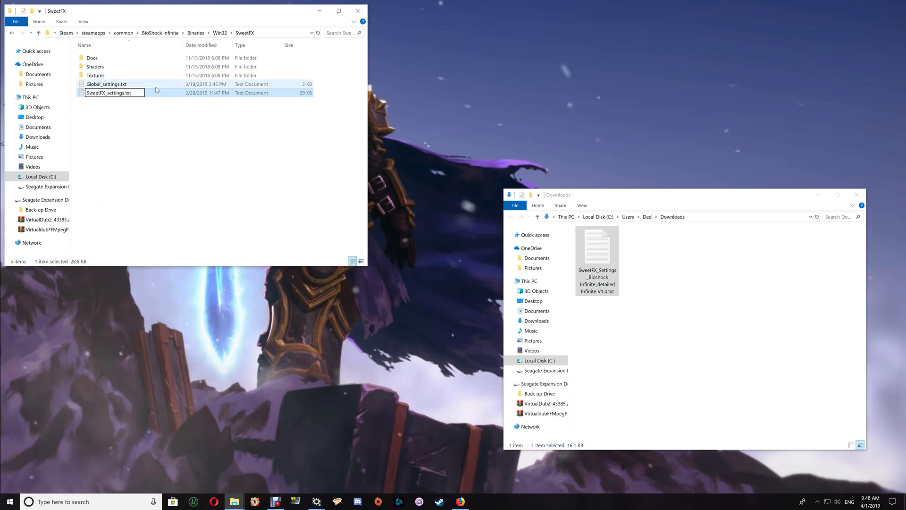
text(x)
click(151, 134)
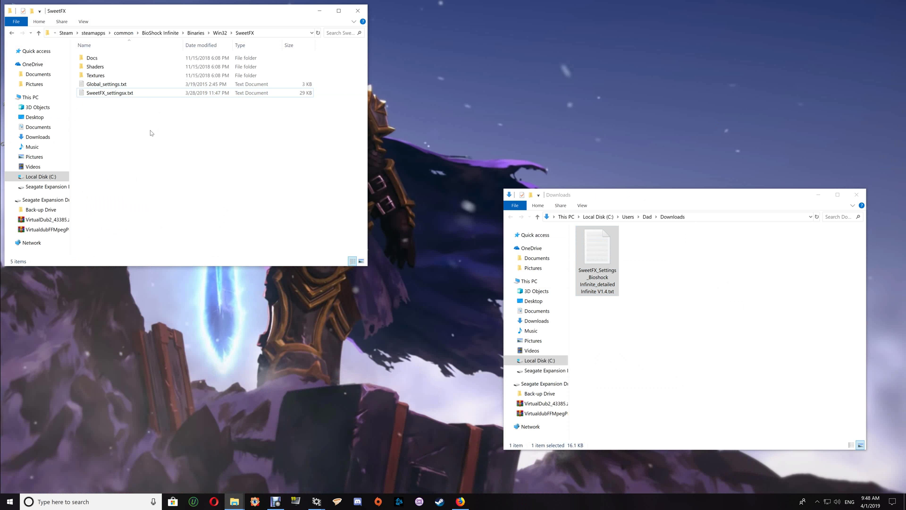
Copy the settings file's name text and start renaming the downloaded preset in Downloads.
click(108, 95)
key(F2)
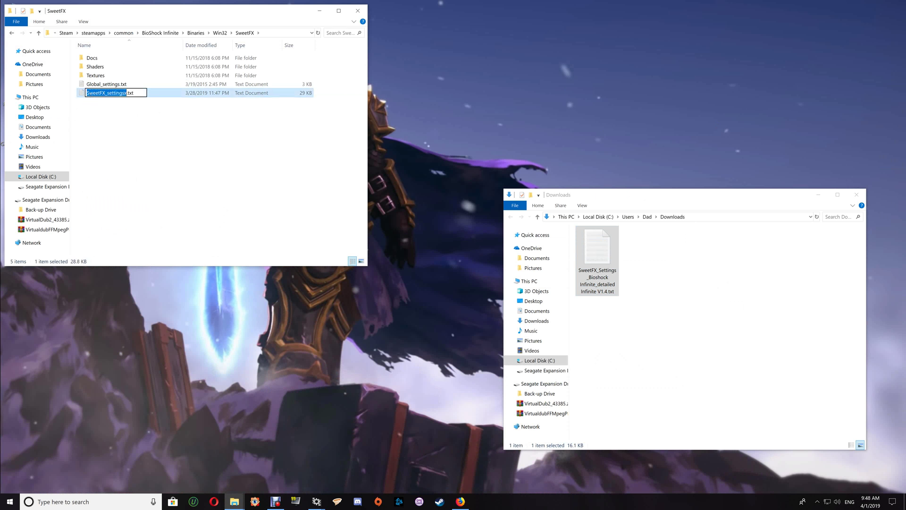
key(Home)
key(shift+Right)
key(shift+Right)
key(shift+Right)
key(shift+Right)
key(shift+Right)
key(shift+Right)
key(shift+Right)
key(shift+Right)
key(shift+Right)
key(shift+Right)
key(shift+Right)
key(shift+Right)
key(shift+Right)
key(shift+Right)
key(shift+Right)
key(ctrl+c)
right_click(121, 93)
click(145, 114)
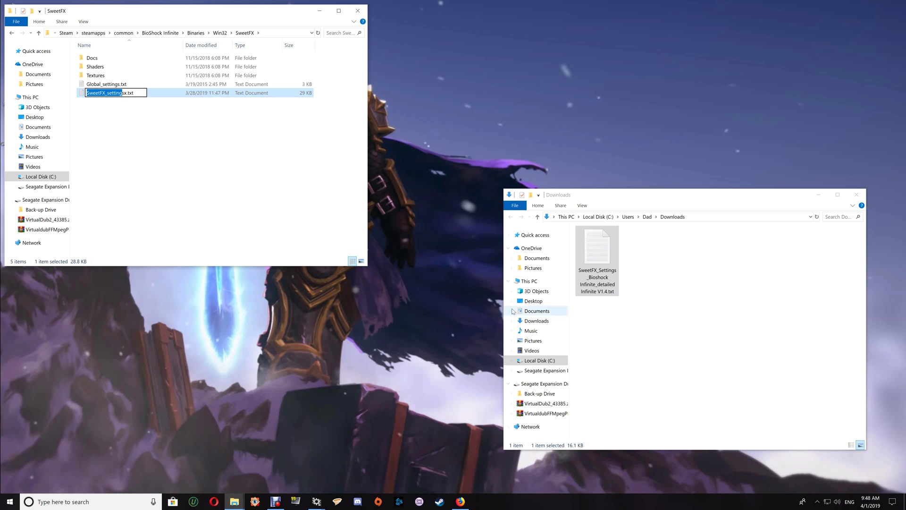
click(598, 278)
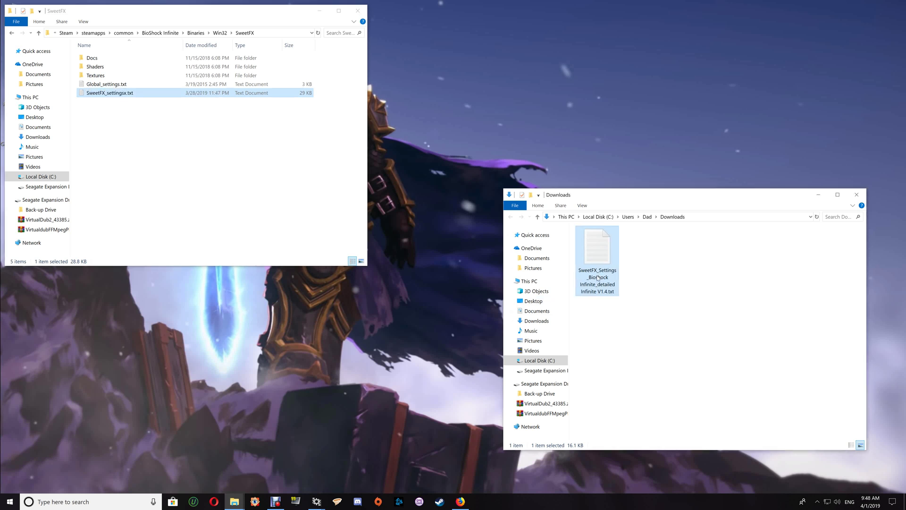
click(598, 278)
right_click(598, 279)
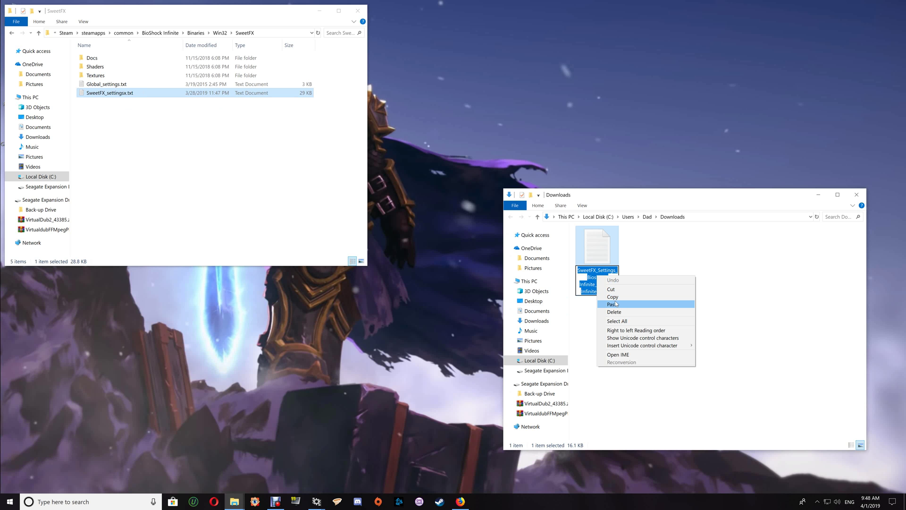
Rename the downloaded preset to SweetFX_setting.txt and drag it into the SweetFX folder.
click(613, 304)
key(Return)
drag(606, 252, 152, 166)
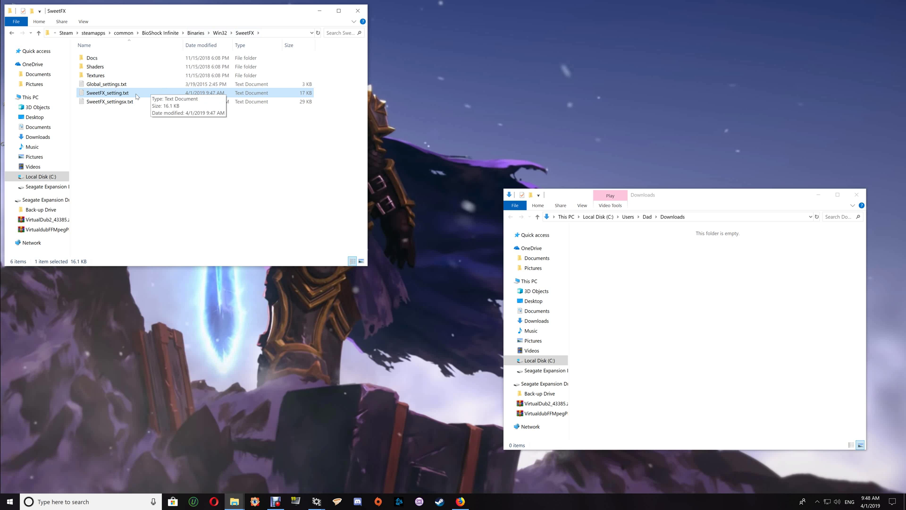
Delete the misnamed SweetFX_setting.txt and rename SweetFX_settingsx.txt back to SweetFX_settings.txt.
key(Delete)
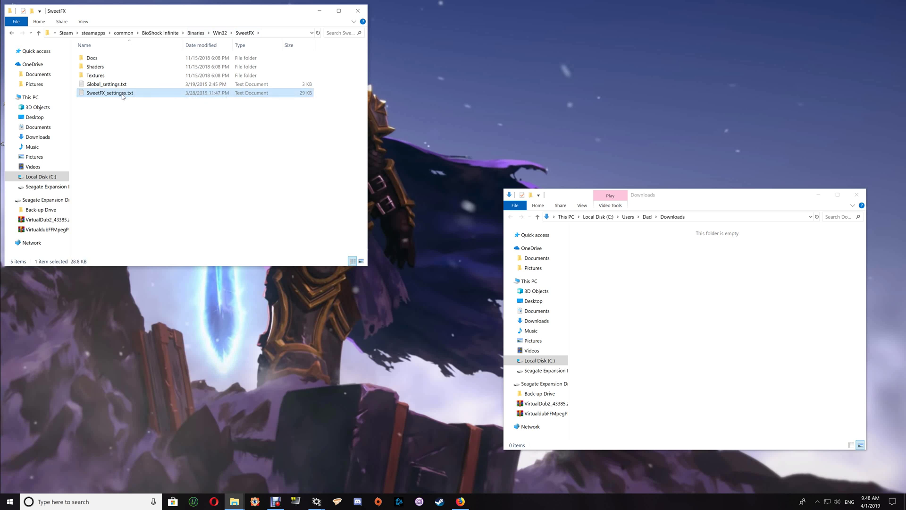
click(123, 95)
click(124, 93)
key(Delete)
click(194, 143)
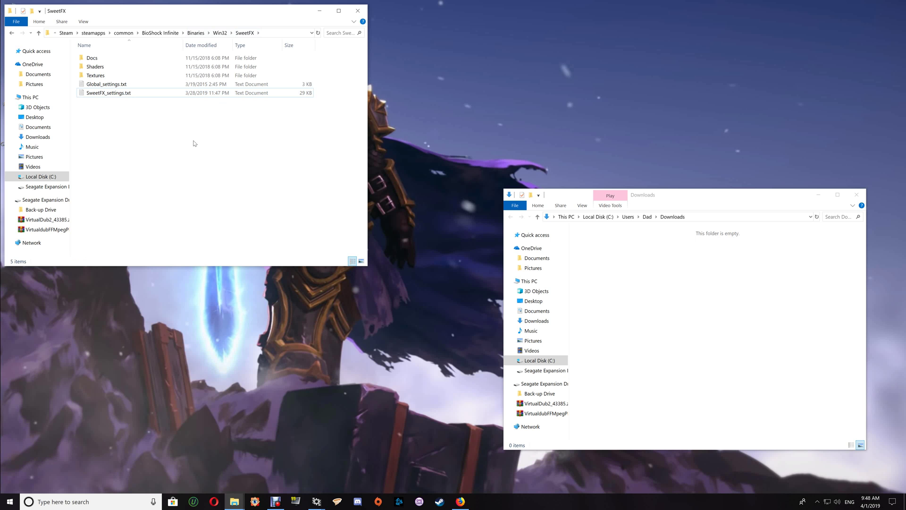
click(460, 502)
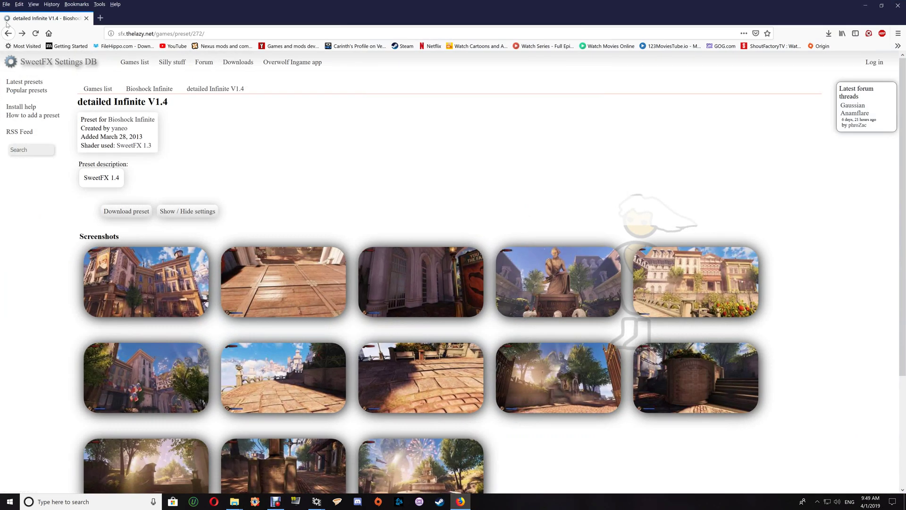
Return to the Bioshock Infinite preset table, browse it, then minimize Firefox.
click(7, 34)
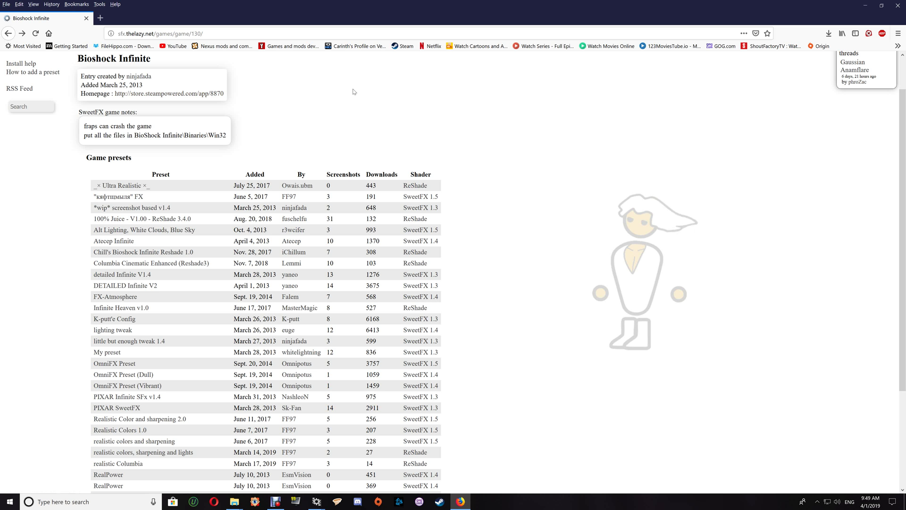
click(865, 6)
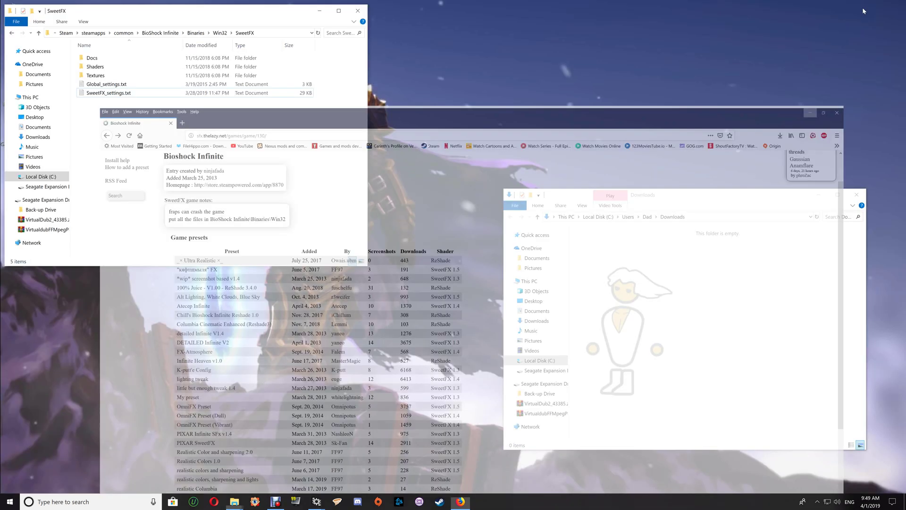